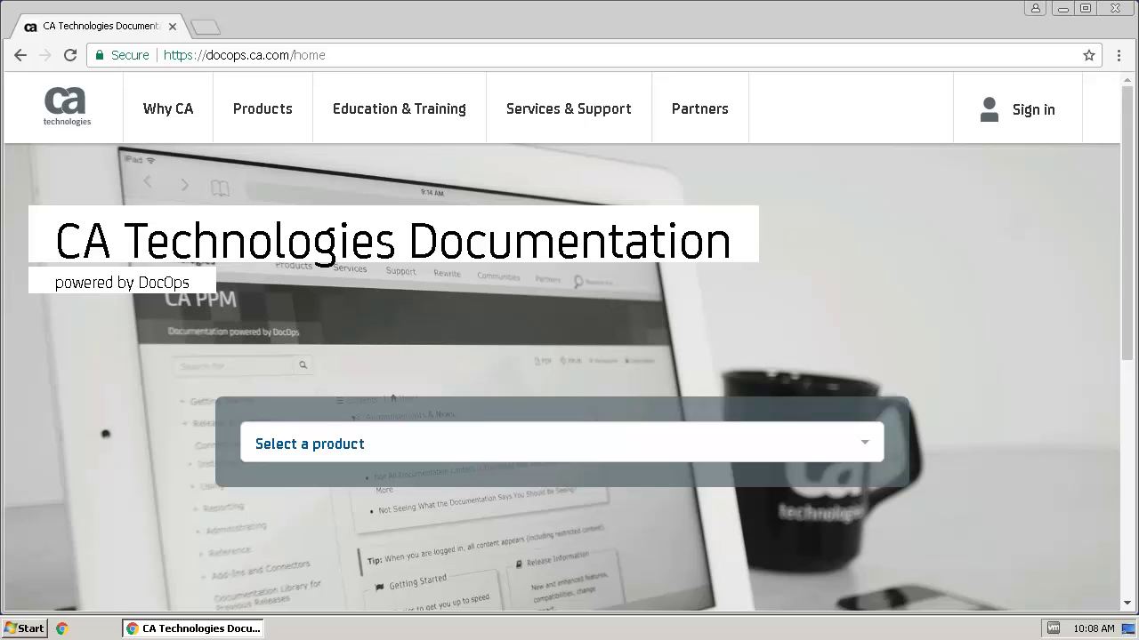
Step: Open the CA Unified Infrastructure Management docs and copy the bulk-deployment example XML block
{"action": "type", "text": "CA Unified Infrastructure Management"}
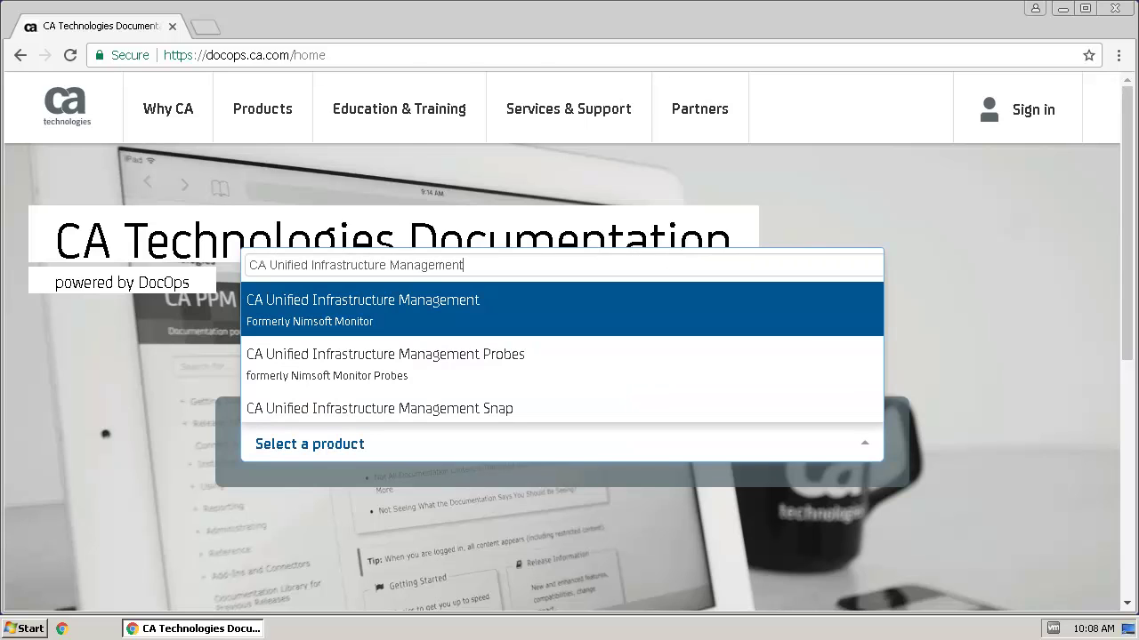
{"action": "key", "text": "Return"}
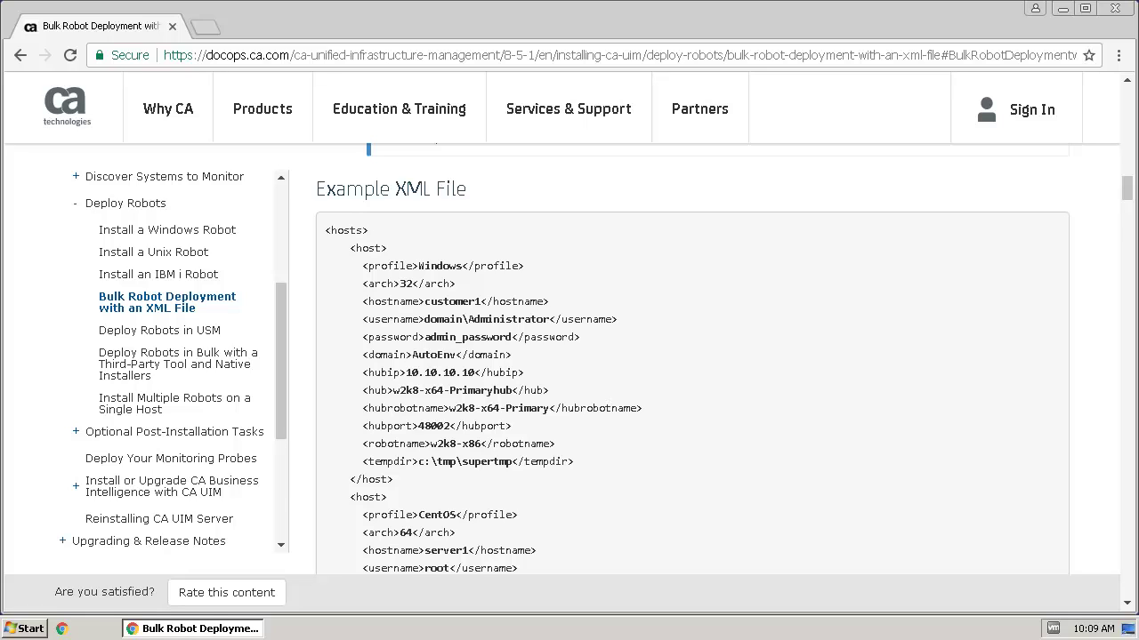
{"action": "key", "text": "ctrl+a"}
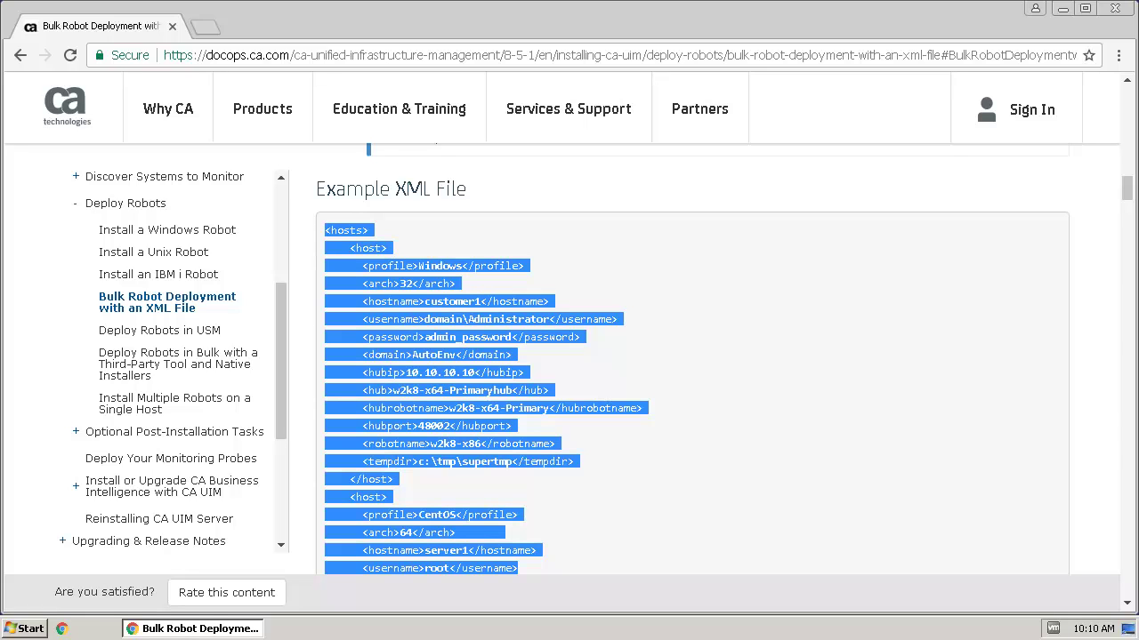
{"action": "right_click", "coordinate": [522, 301]}
{"action": "left_click", "coordinate": [556, 311]}
Step: Close the browser, launch Notepad++ from Run, and paste the example XML
{"action": "key", "text": "alt+F4"}
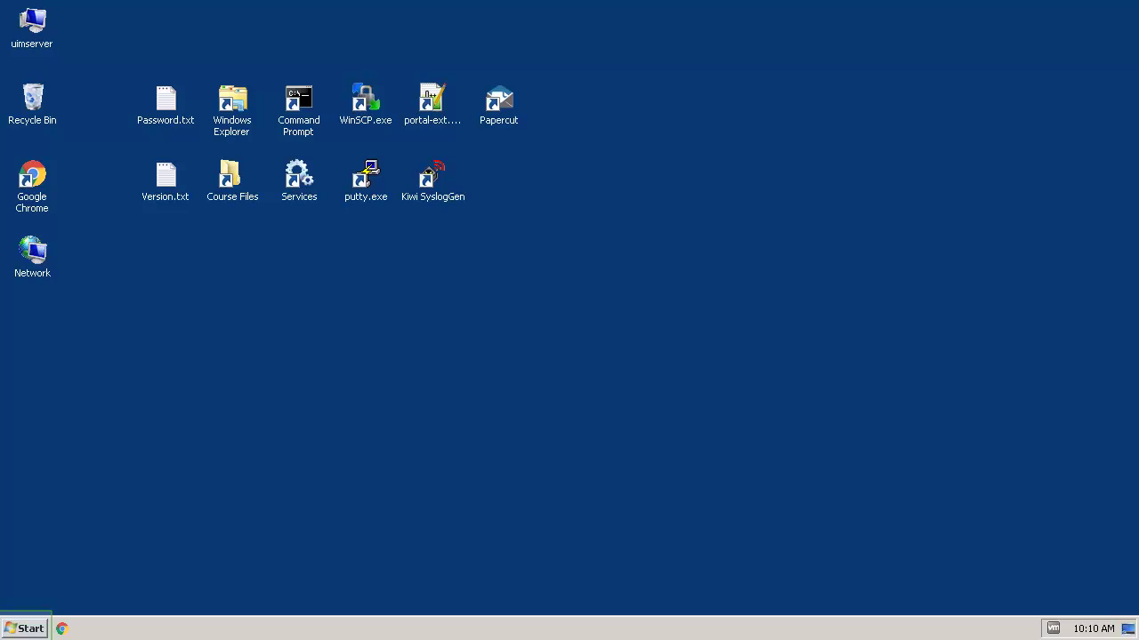
{"action": "key", "text": "super"}
{"action": "key", "text": "super+r"}
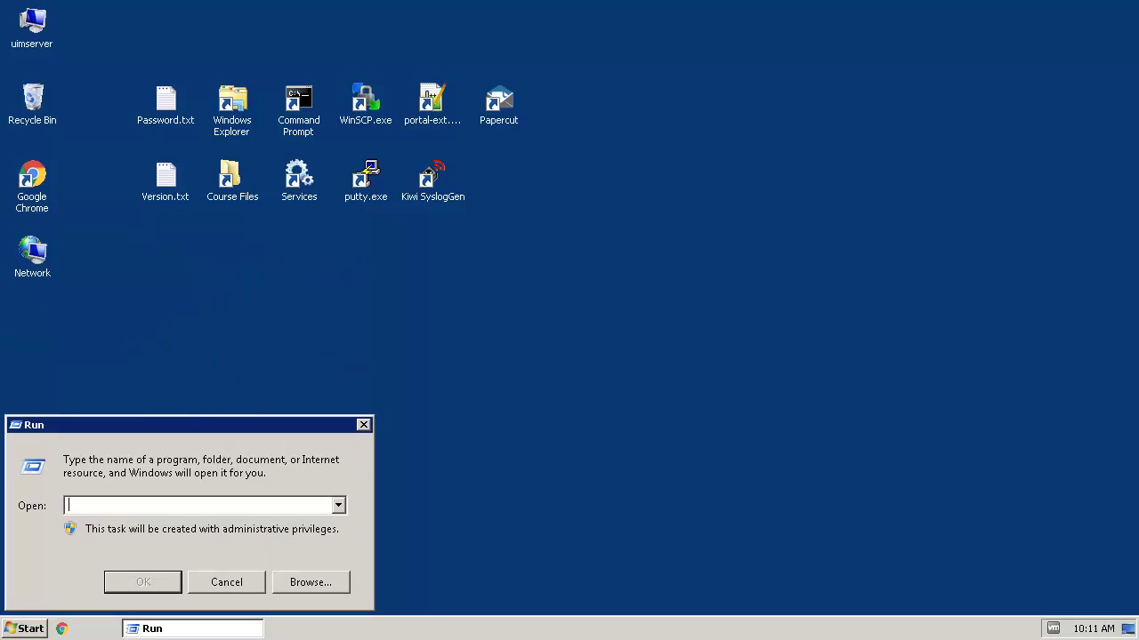
{"action": "type", "text": "notepad++"}
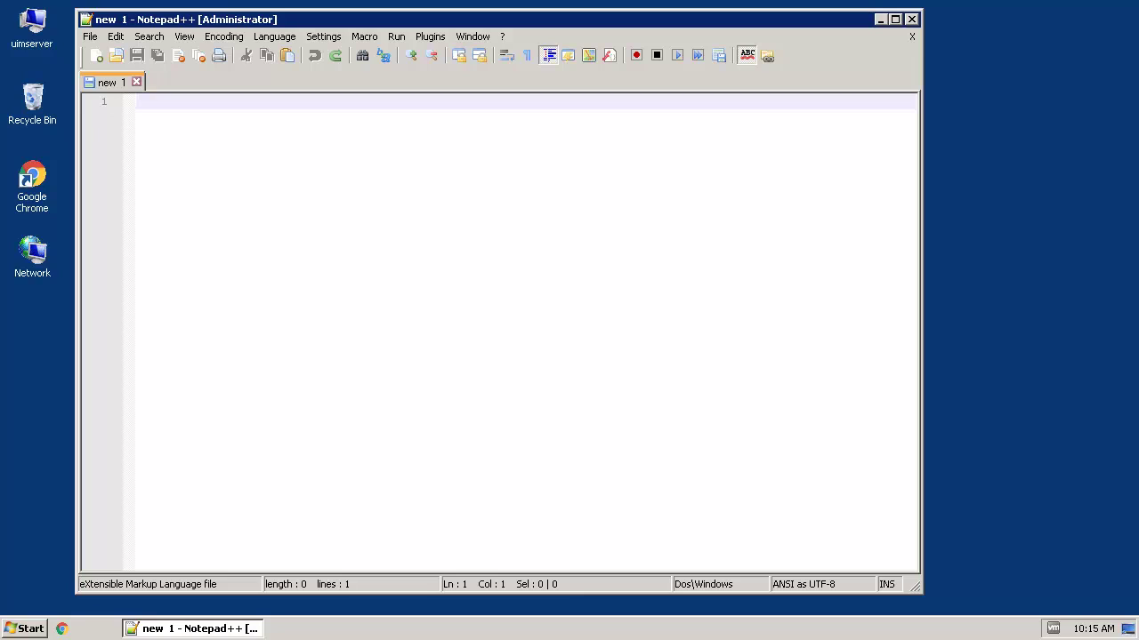
{"action": "right_click", "coordinate": [186, 214]}
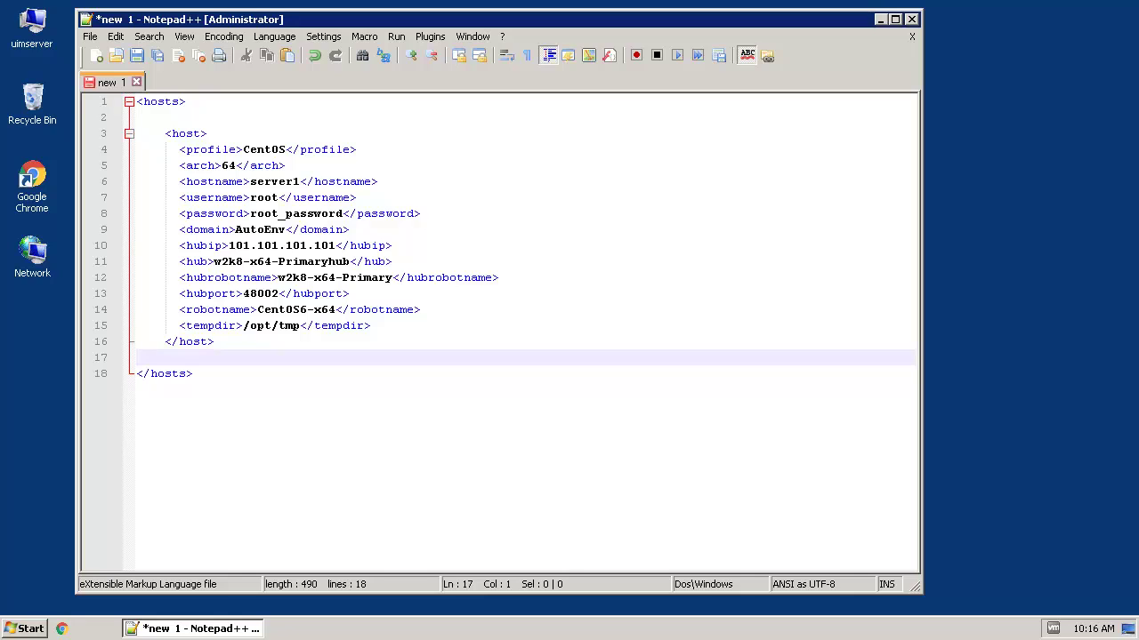
Step: Set hostname to 192.168.1.40, enter the root password, and set domain to uim
{"action": "left_click", "coordinate": [250, 181]}
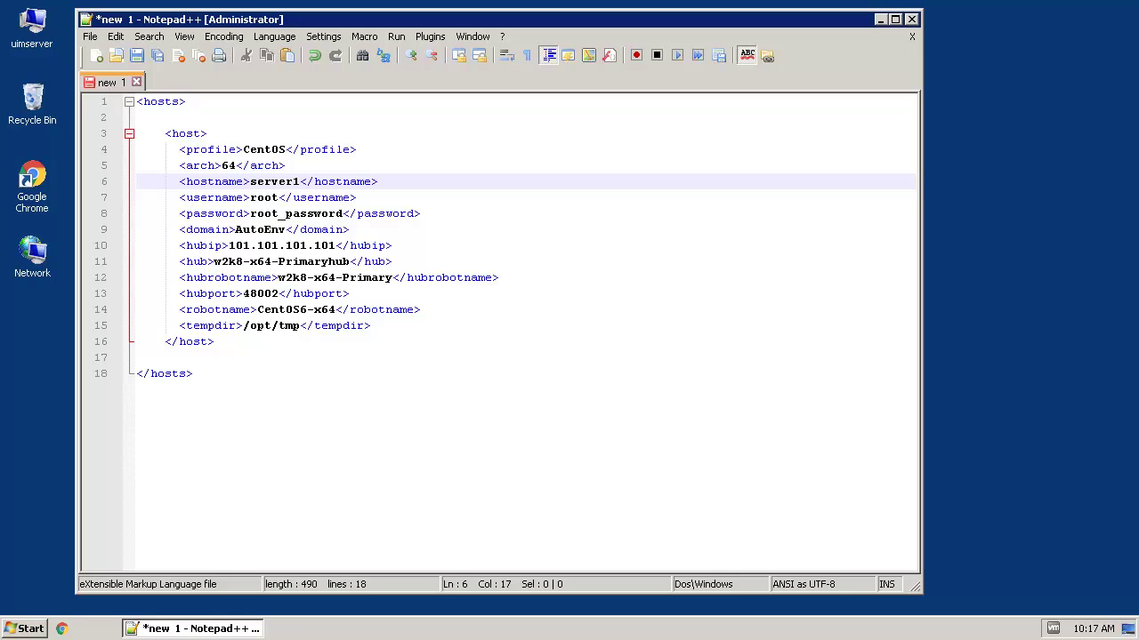
{"action": "type", "text": "192.168.1.40"}
{"action": "key", "text": "Down"}
{"action": "key", "text": "Down"}
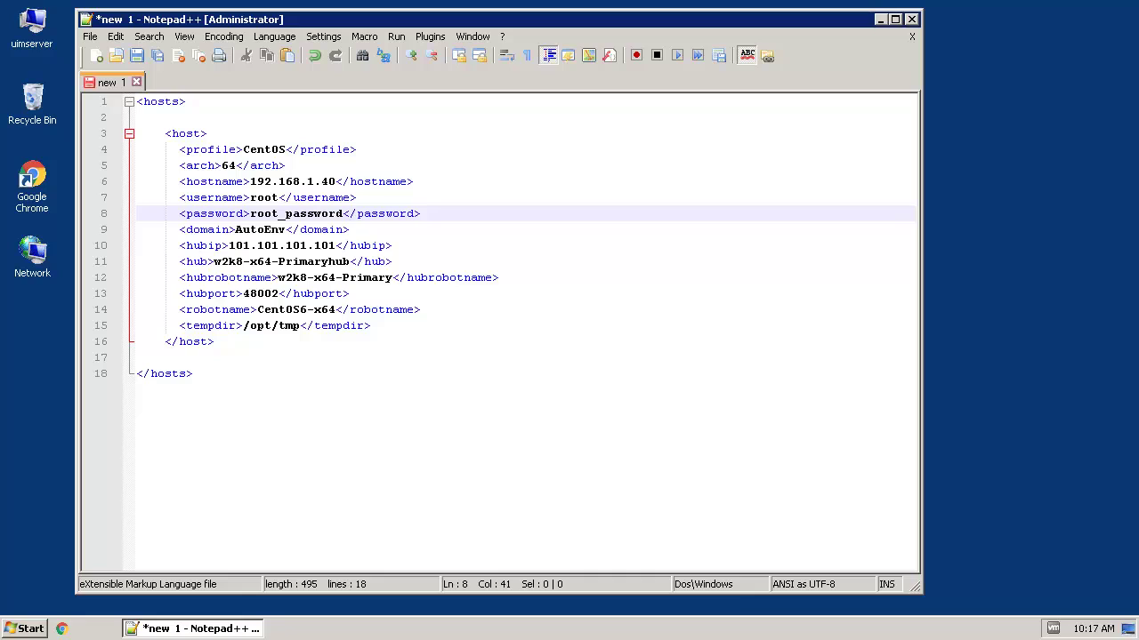
{"action": "key", "text": "ctrl+shift+Left"}
{"action": "key", "text": "Down"}
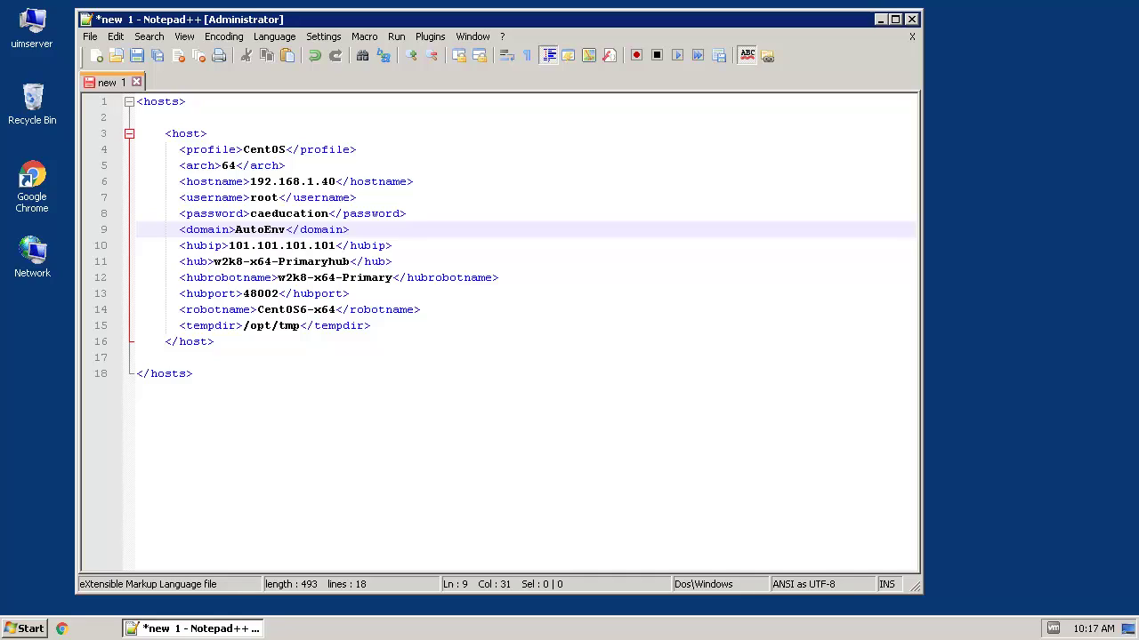
{"action": "key", "text": "ctrl+shift+Left"}
{"action": "type", "text": "uim"}
Step: Set hubip to 192.168.1.20, hub to primary, and hubrobotname to uimserver
{"action": "key", "text": "Down"}
{"action": "key", "text": "ctrl+Right"}
{"action": "key", "text": "ctrl+Right"}
{"action": "key", "text": "ctrl+Right"}
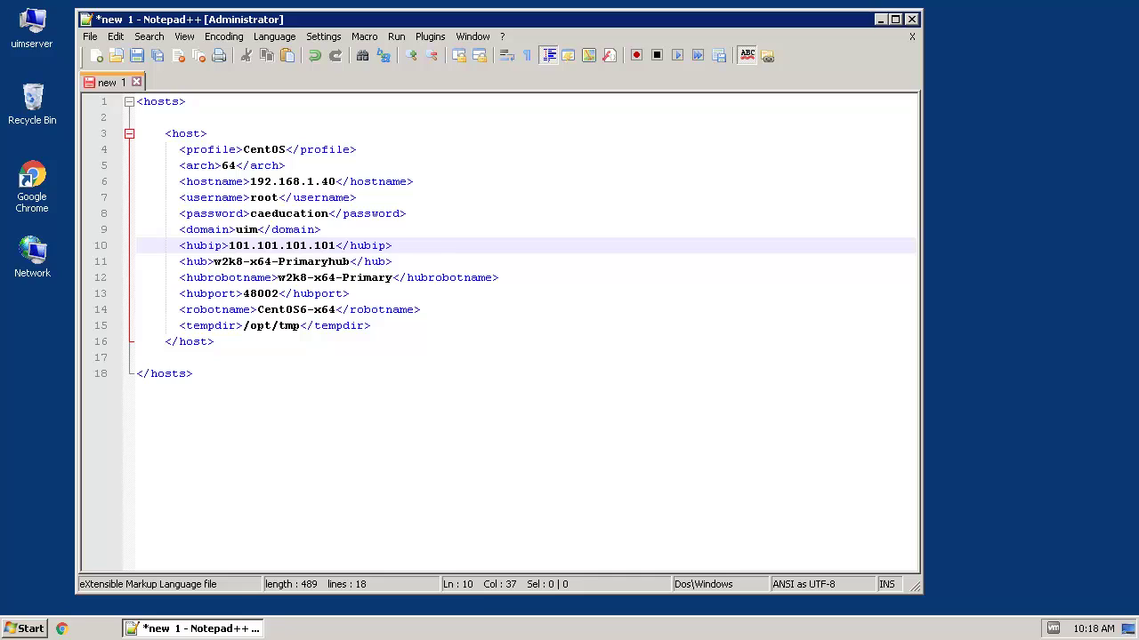
{"action": "key", "text": "ctrl+shift+Left"}
{"action": "key", "text": "ctrl+shift+Left"}
{"action": "key", "text": "ctrl+shift+Left"}
{"action": "type", "text": "192.168.1.20"}
{"action": "key", "text": "Down"}
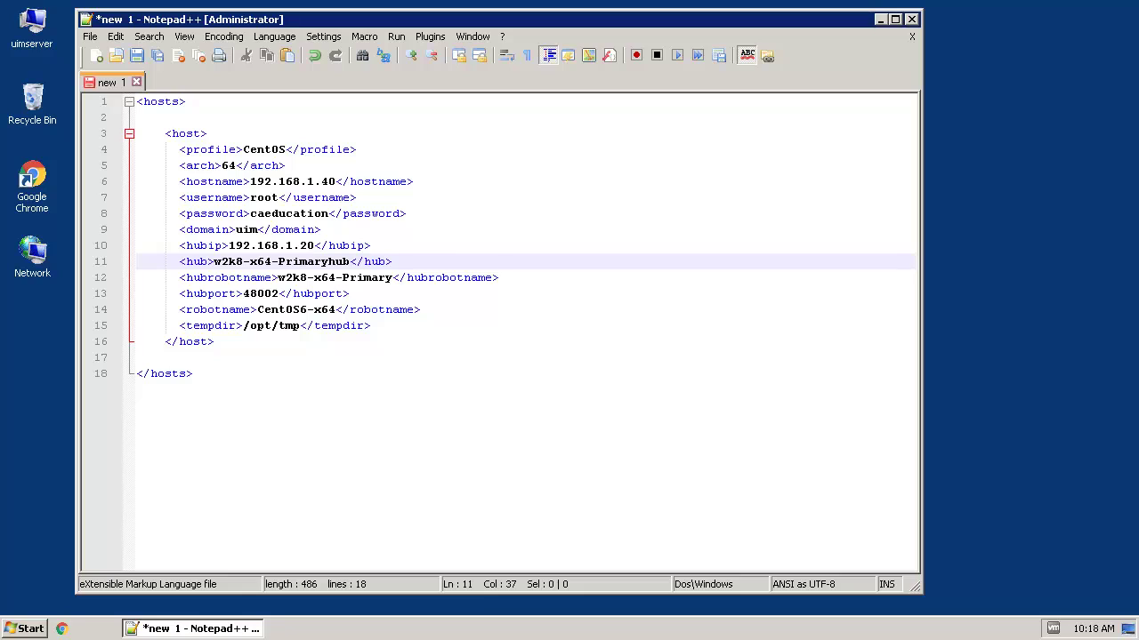
{"action": "key", "text": "ctrl+shift+Left"}
{"action": "key", "text": "ctrl+shift+Left"}
{"action": "key", "text": "ctrl+shift+Left"}
{"action": "type", "text": "primary"}
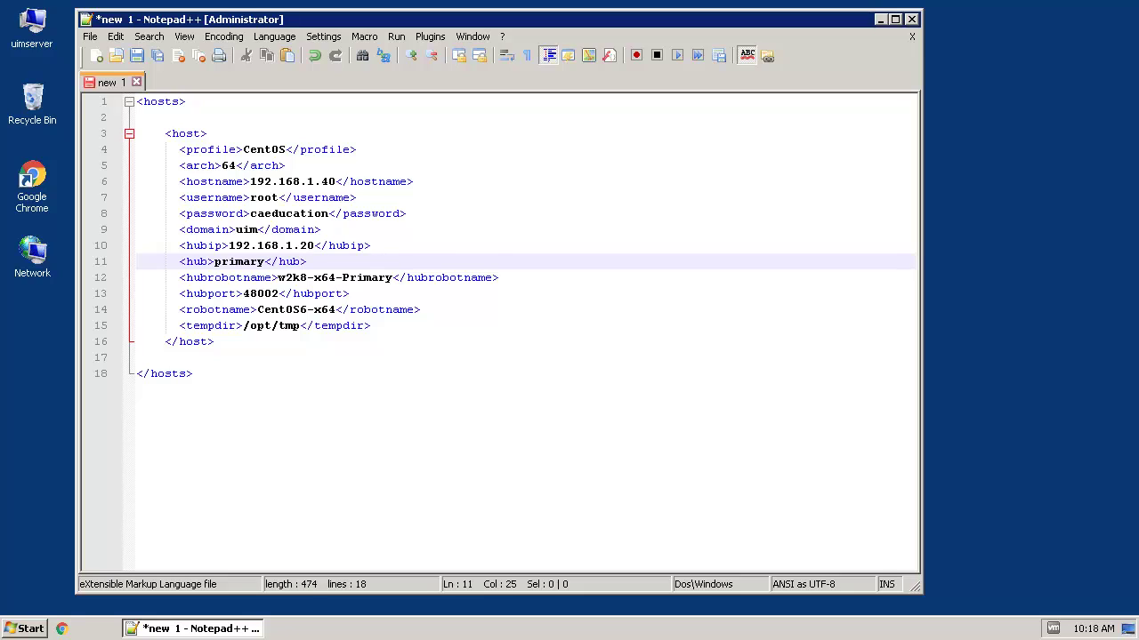
{"action": "key", "text": "Down"}
{"action": "key", "text": "End"}
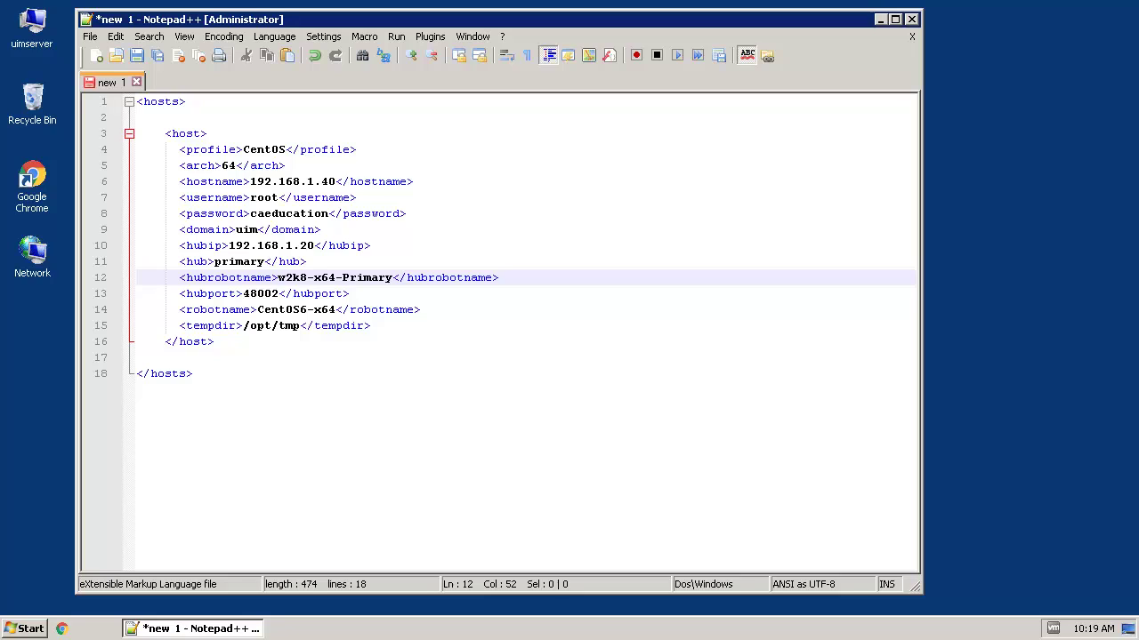
{"action": "type", "text": "uimserver"}
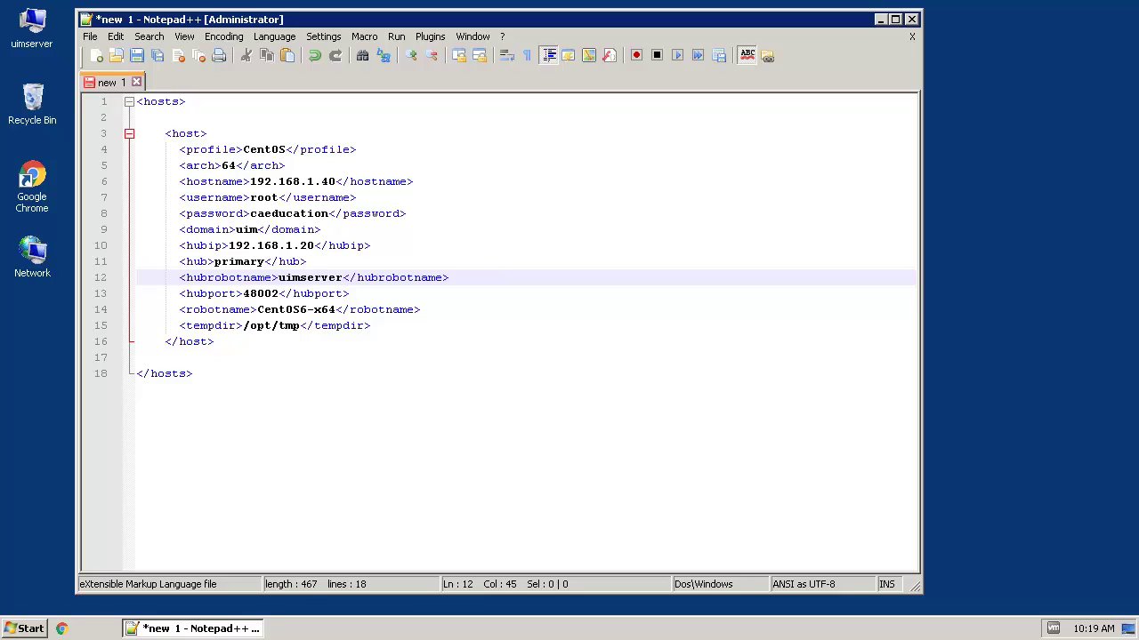
Step: Replace the robotname and tempdir lines with <robotip>192.168.1.40</robotip>
{"action": "key", "text": "Down"}
{"action": "key", "text": "Down"}
{"action": "key", "text": "Down"}
{"action": "key", "text": "End"}
{"action": "key", "text": "shift+Up"}
{"action": "key", "text": "shift+Home"}
{"action": "key", "text": "shift+Home"}
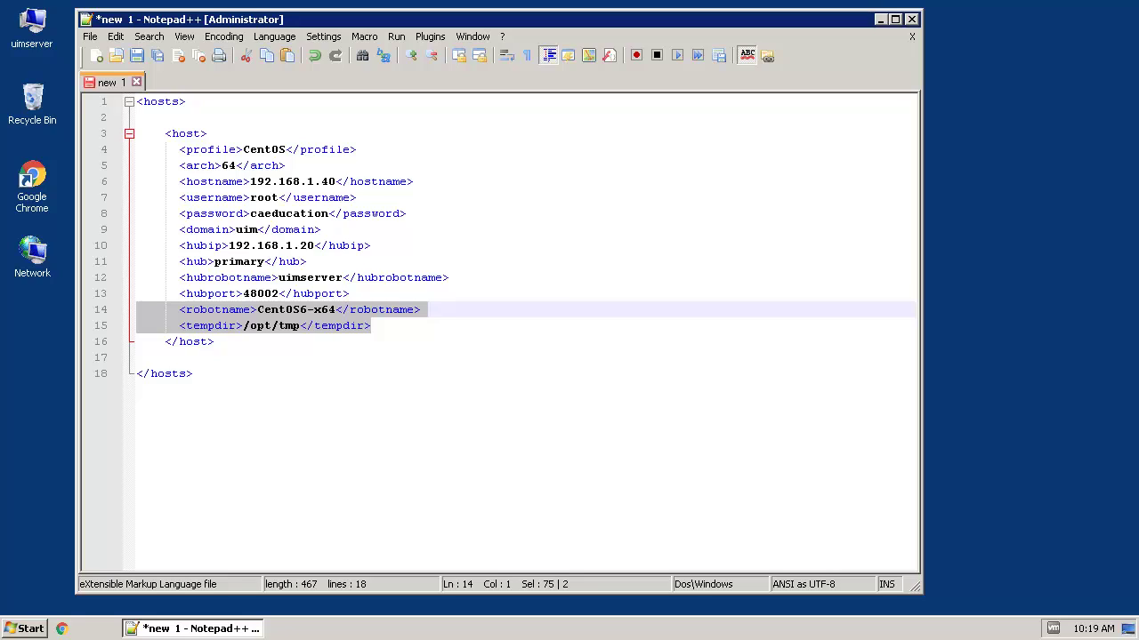
{"action": "key", "text": "Delete"}
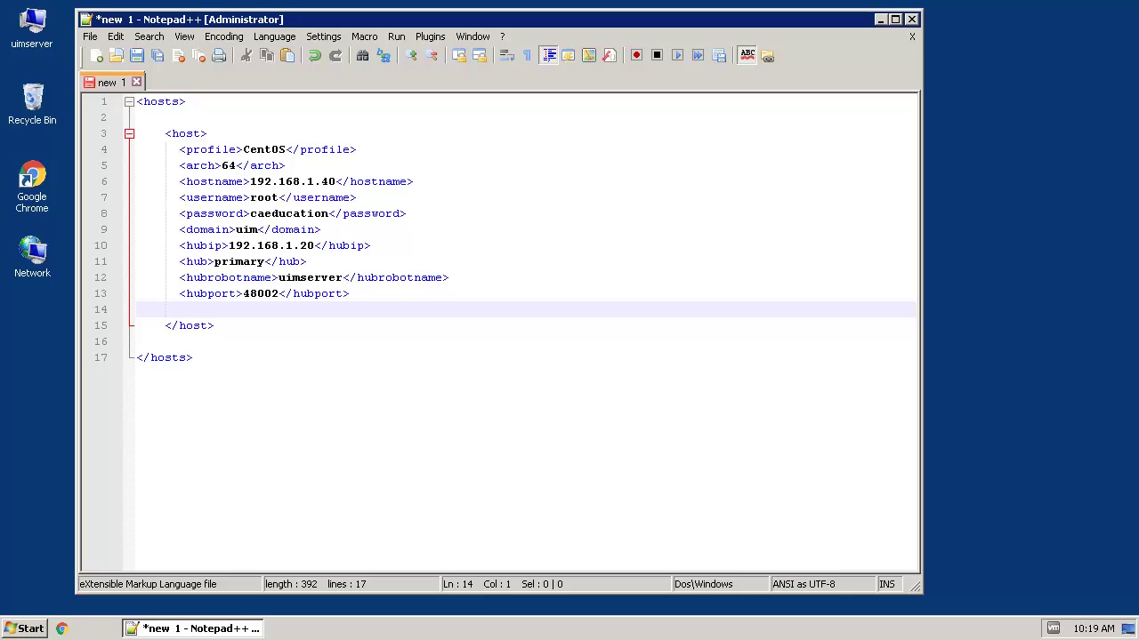
{"action": "type", "text": "<robotip>192.168.1.40</robotip>"}
Step: Save the document as ade.xml in the UIM_Admin folder and close Notepad++
{"action": "key", "text": "alt+f"}
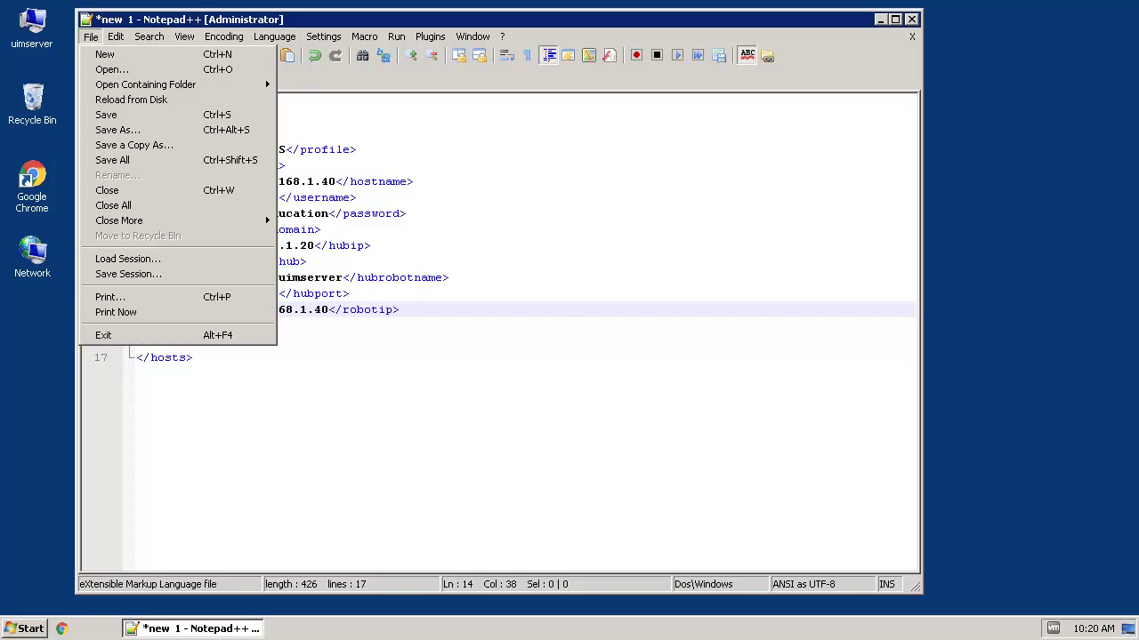
{"action": "key", "text": "a"}
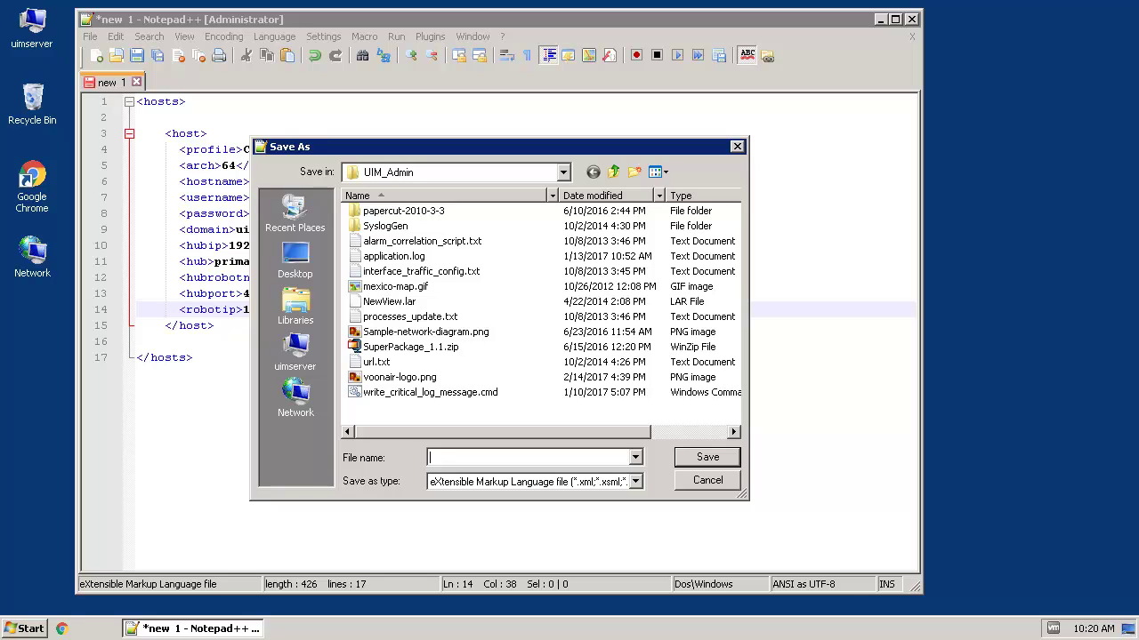
{"action": "type", "text": "ade.xml"}
{"action": "key", "text": "Return"}
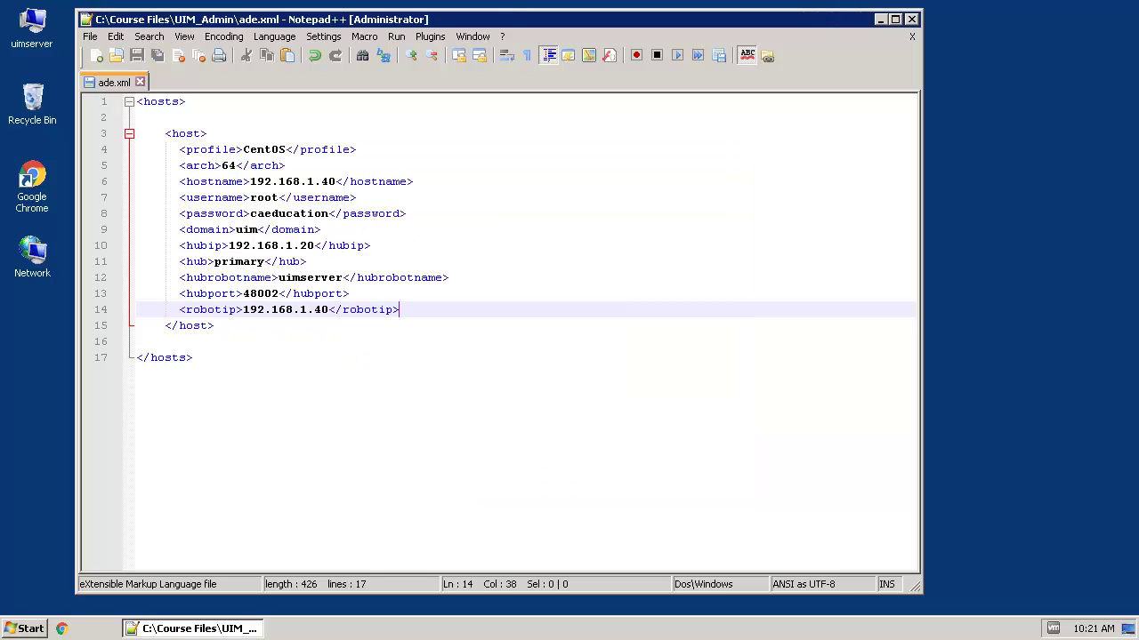
{"action": "key", "text": "alt+F4"}
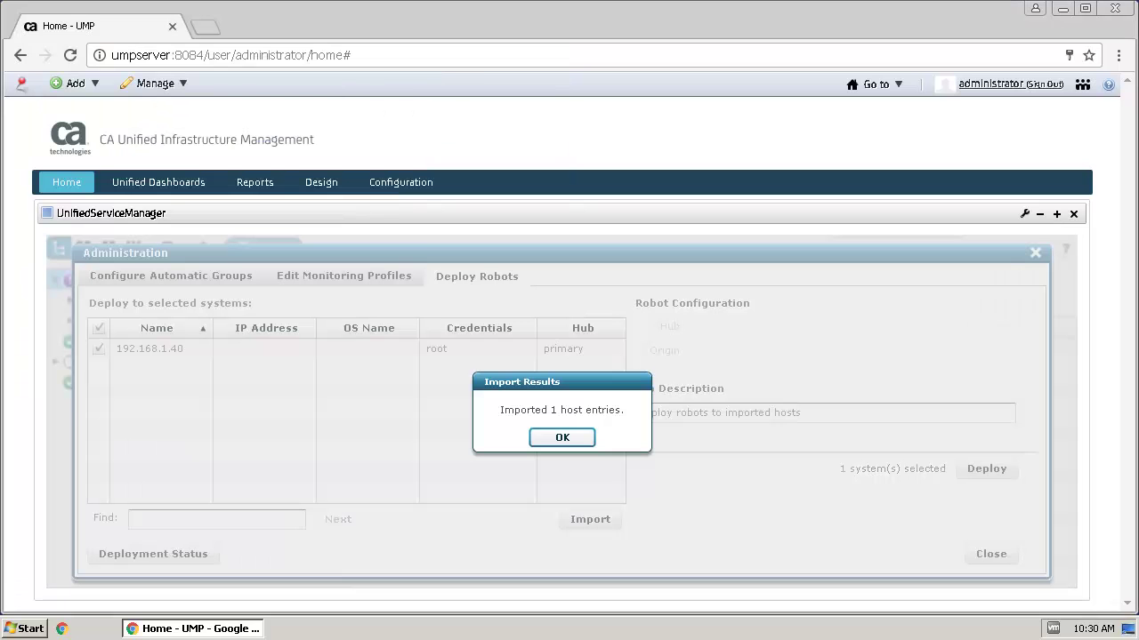
Step: Dismiss the import results message after importing ade.xml
{"action": "key", "text": "Return"}
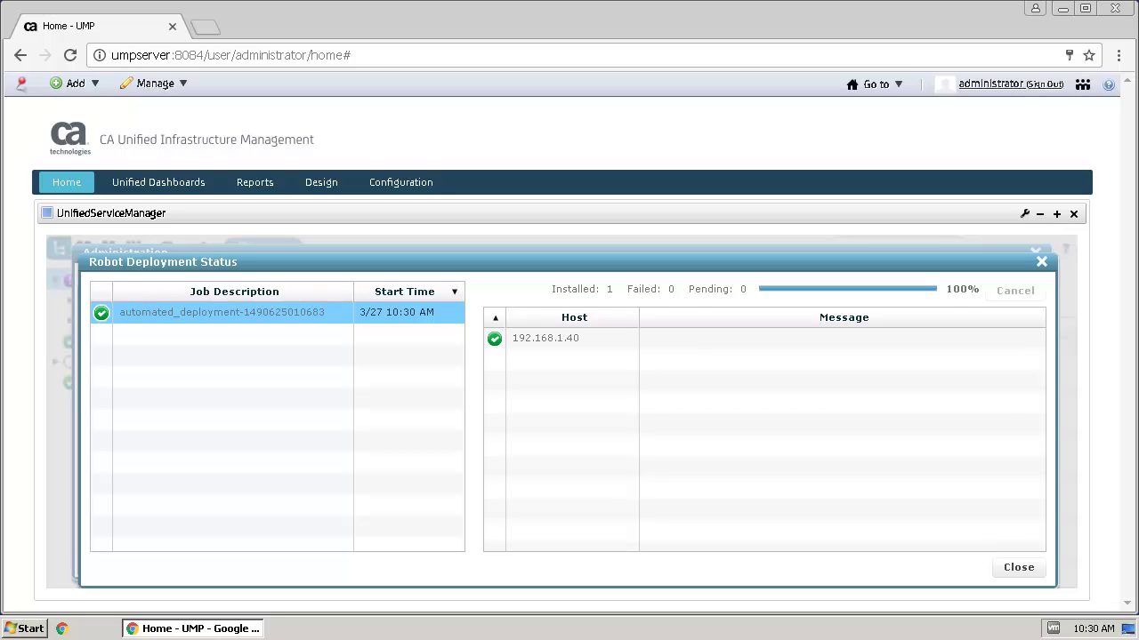
Step: Close the deployment status summary and the robot administration window
{"action": "key", "text": "Escape"}
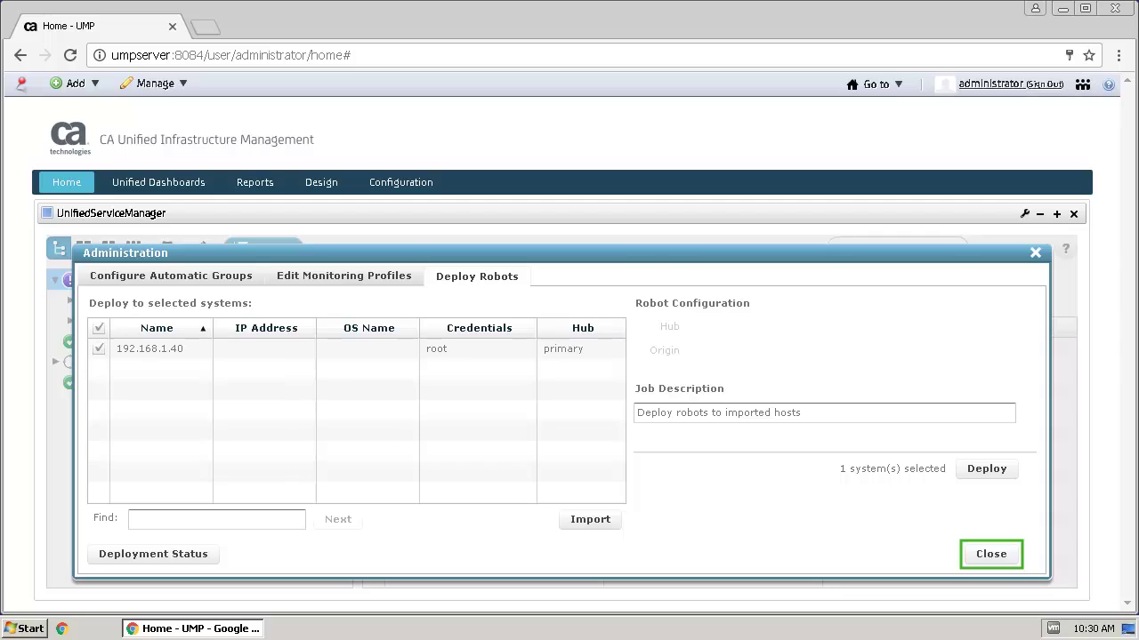
{"action": "key", "text": "Escape"}
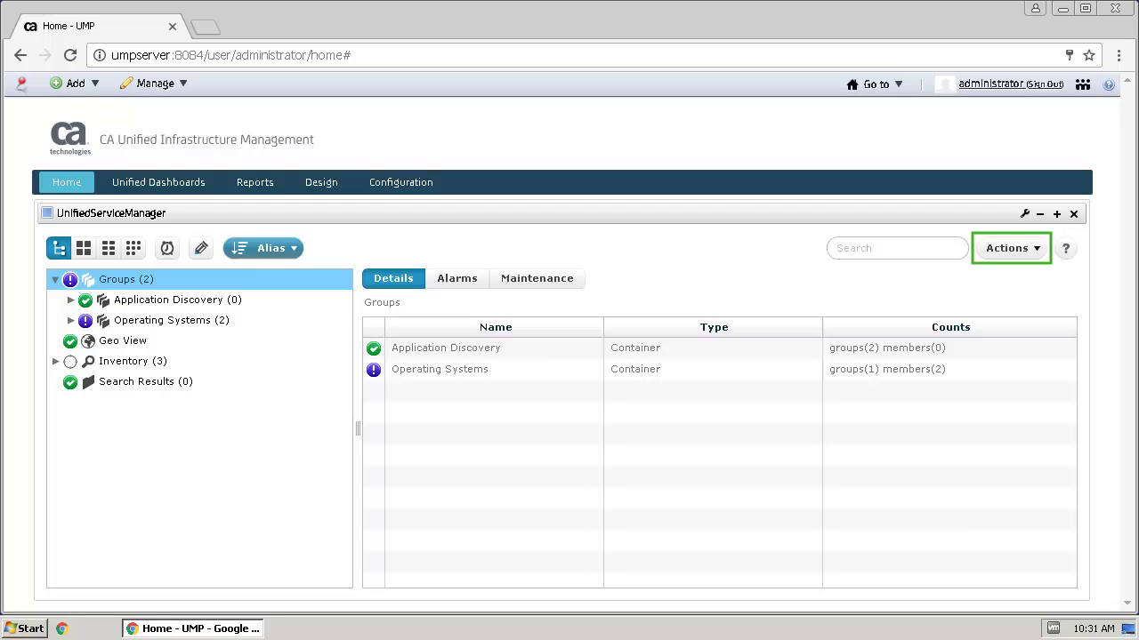
Step: Launch the Admin Console in a new tab from the additional actions menu
{"action": "left_click", "coordinate": [1012, 248]}
{"action": "left_click", "coordinate": [950, 413]}
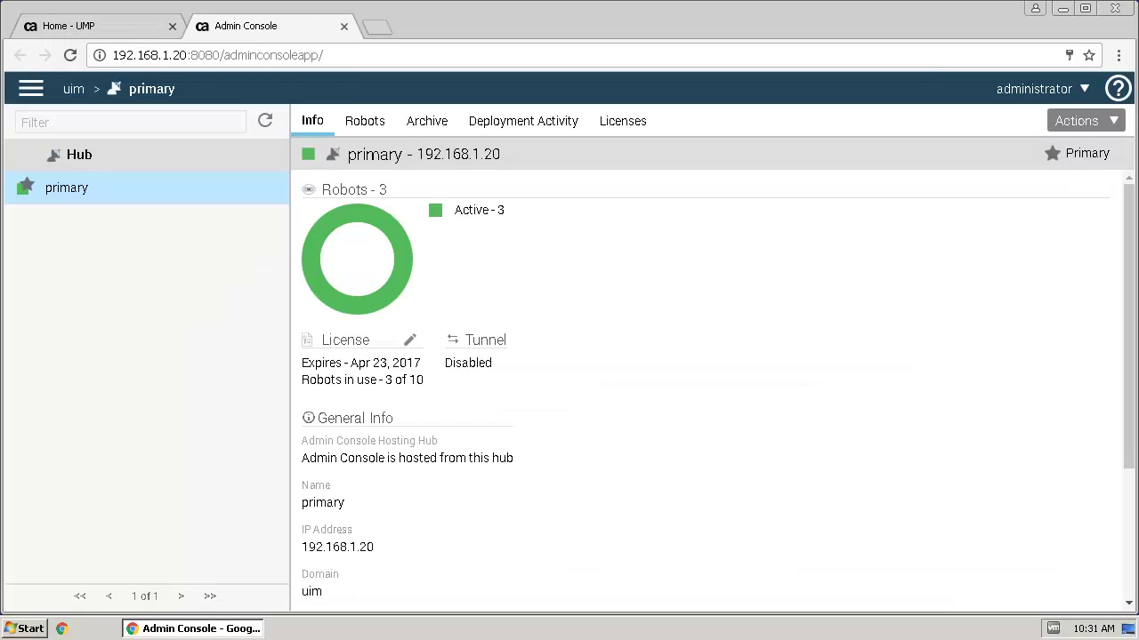